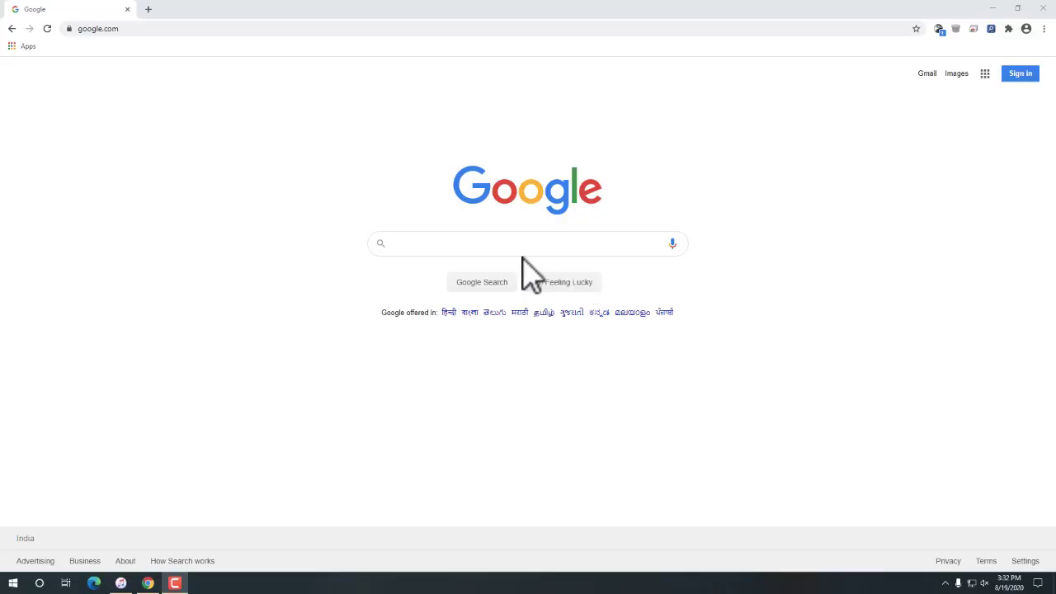
Search Google for "iphone disabled pangu.in" and open the pangu.in article about unlocking a disabled iPhone.
{"action": "left_click", "coordinate": [516, 244]}
{"action": "type", "text": "iph"}
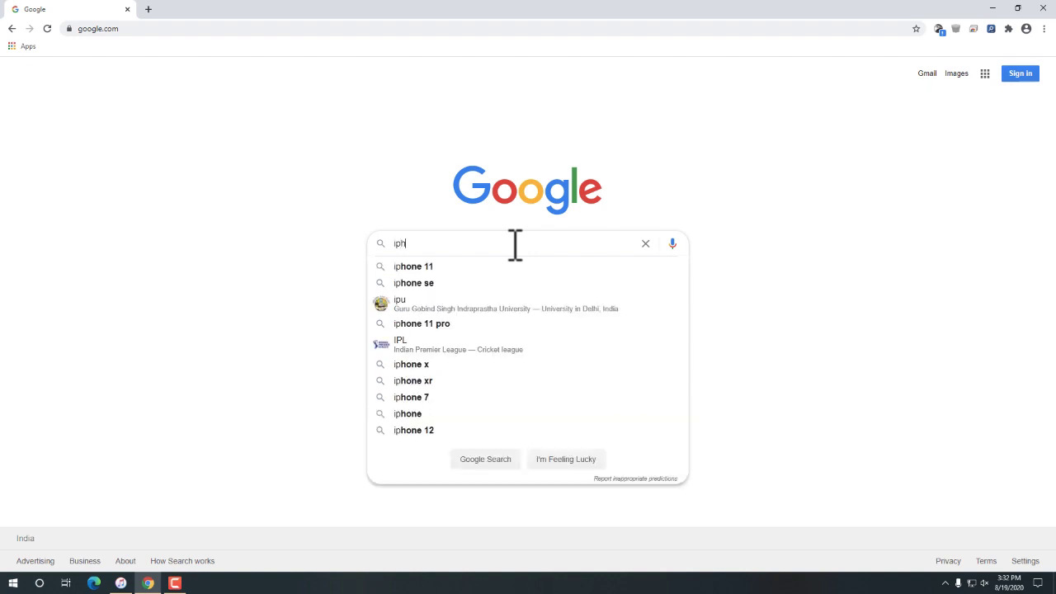
{"action": "type", "text": "one disab"}
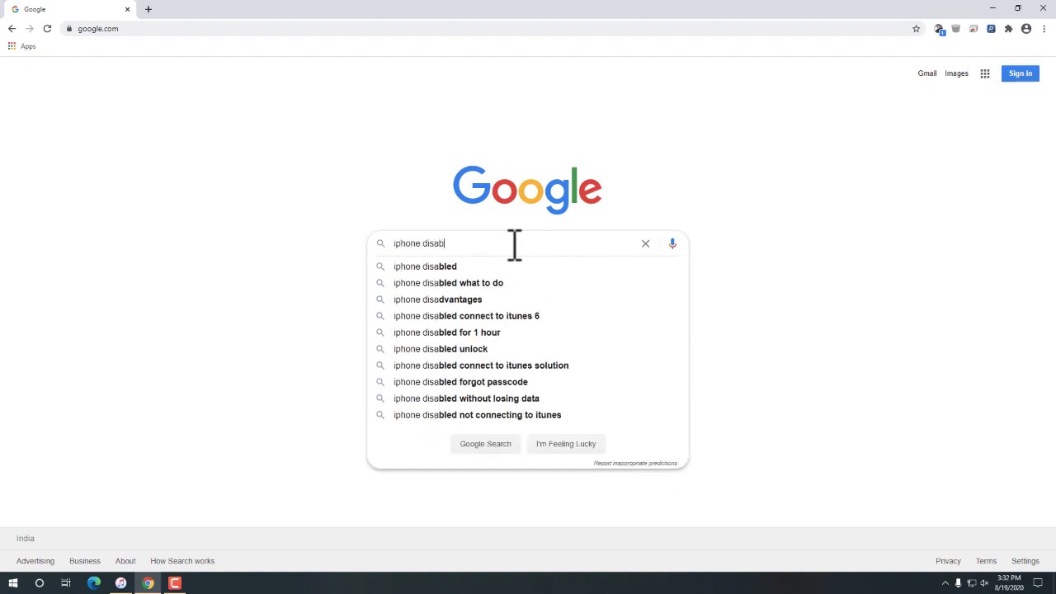
{"action": "type", "text": "led pang"}
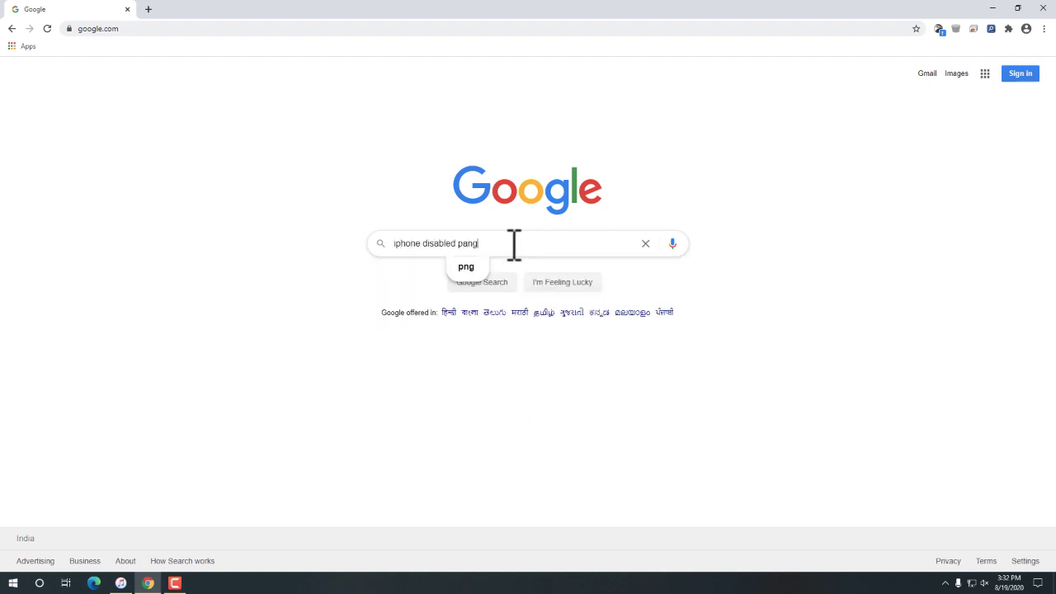
{"action": "type", "text": "u.in"}
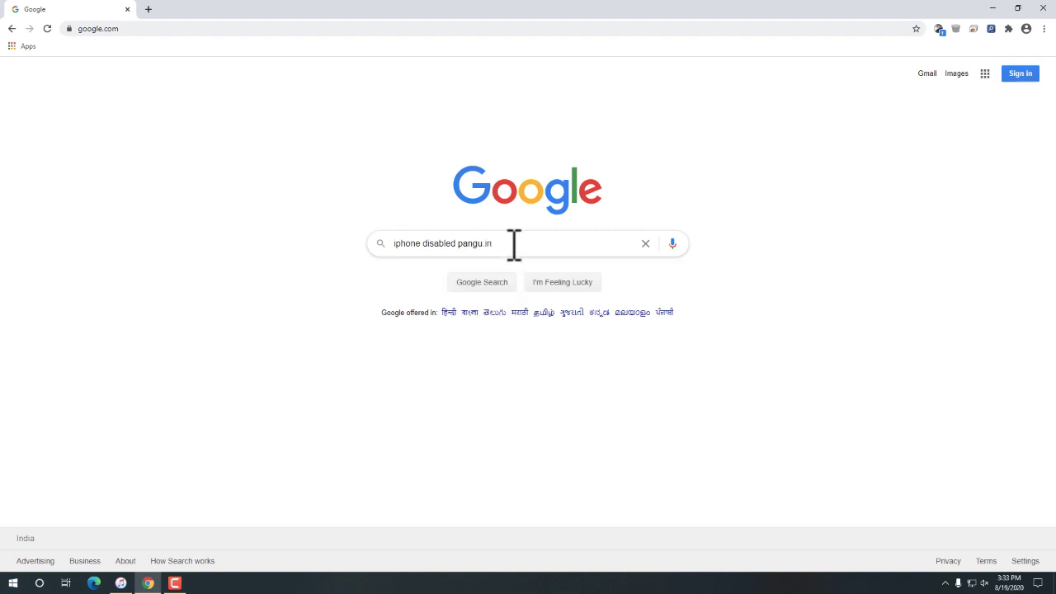
{"action": "left_click", "coordinate": [492, 282]}
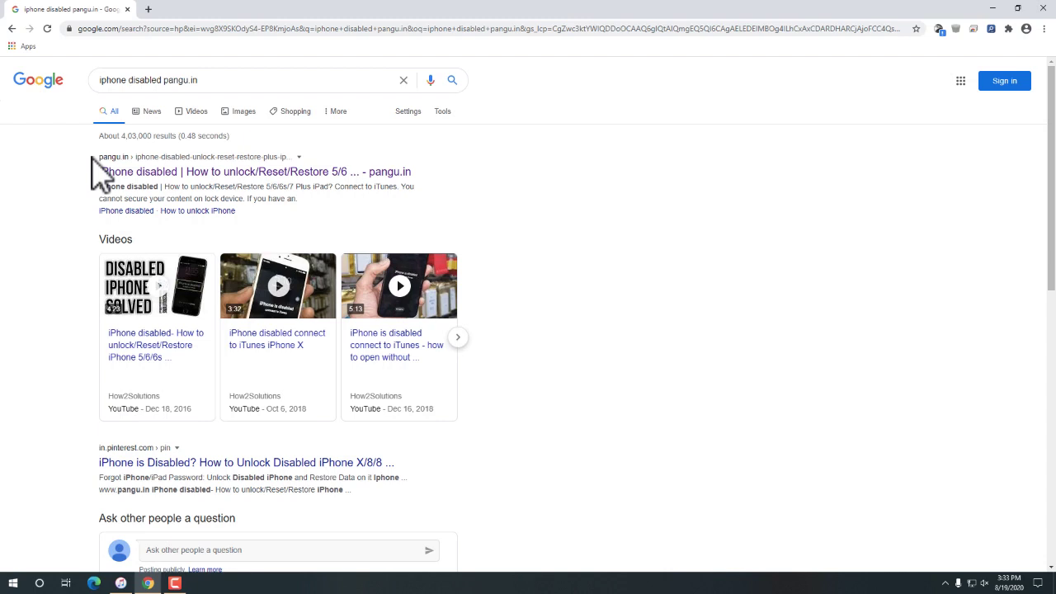
{"action": "left_click", "coordinate": [147, 171]}
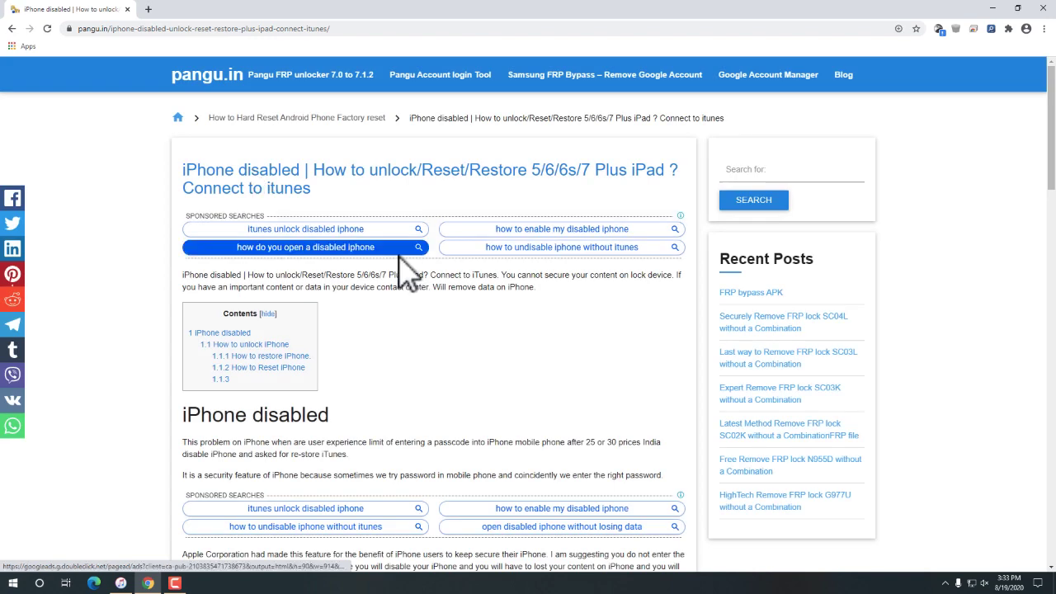
Follow the article's Download iTunes link and view the Windows download options on the TechSpot page.
{"action": "scroll", "coordinate": [416, 355], "scroll_direction": "down", "scroll_amount": 2}
{"action": "scroll", "coordinate": [403, 361], "scroll_direction": "down", "scroll_amount": 5}
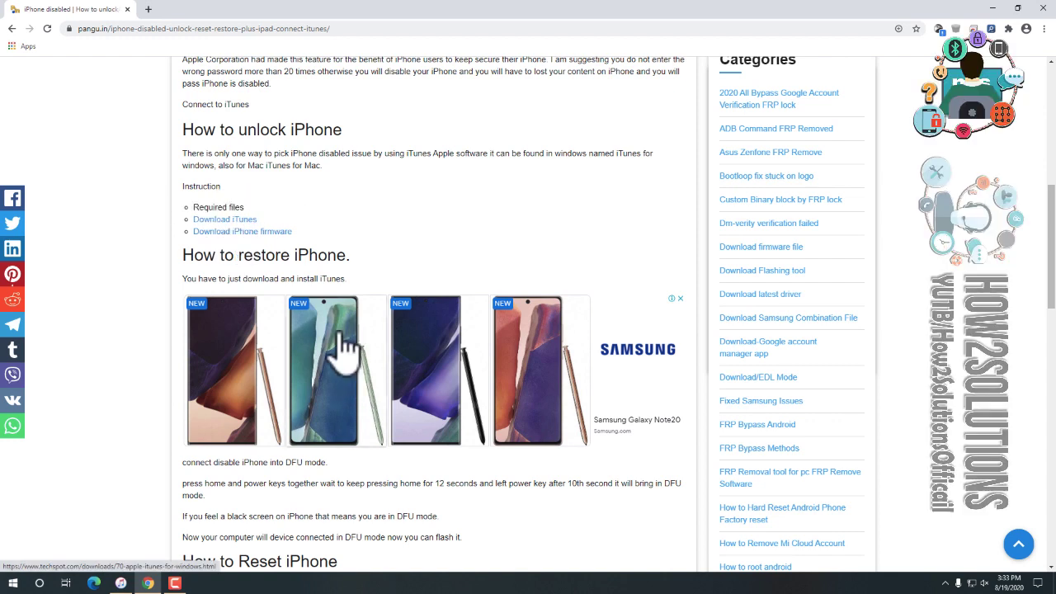
{"action": "left_click", "coordinate": [234, 220]}
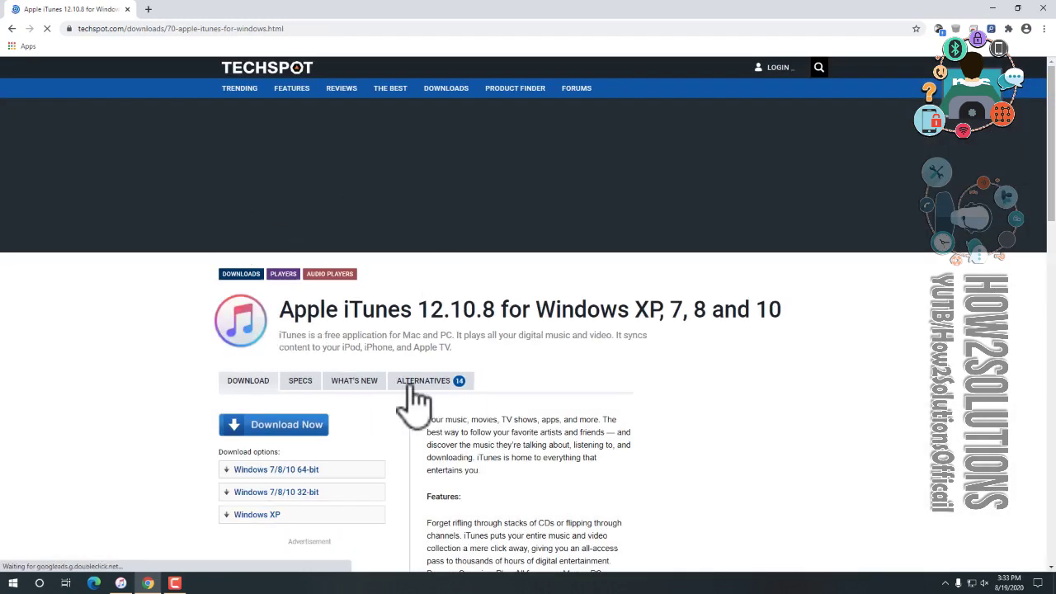
{"action": "scroll", "coordinate": [291, 435], "scroll_direction": "down", "scroll_amount": 2}
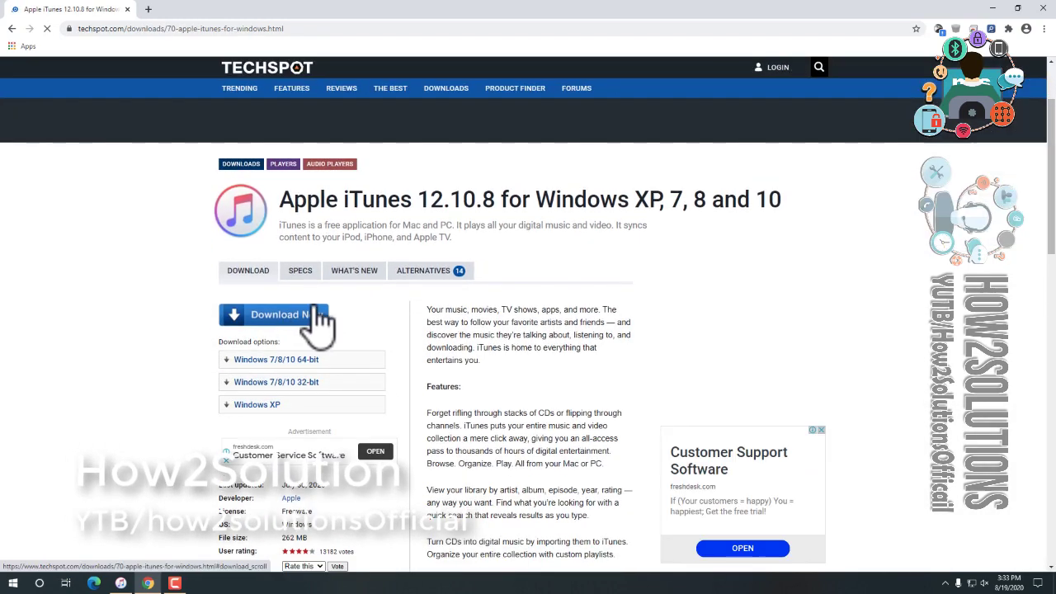
Return to the article, follow its iPhone firmware link, and open the IPSW list for the iPhone X (Global).
{"action": "left_click", "coordinate": [12, 28]}
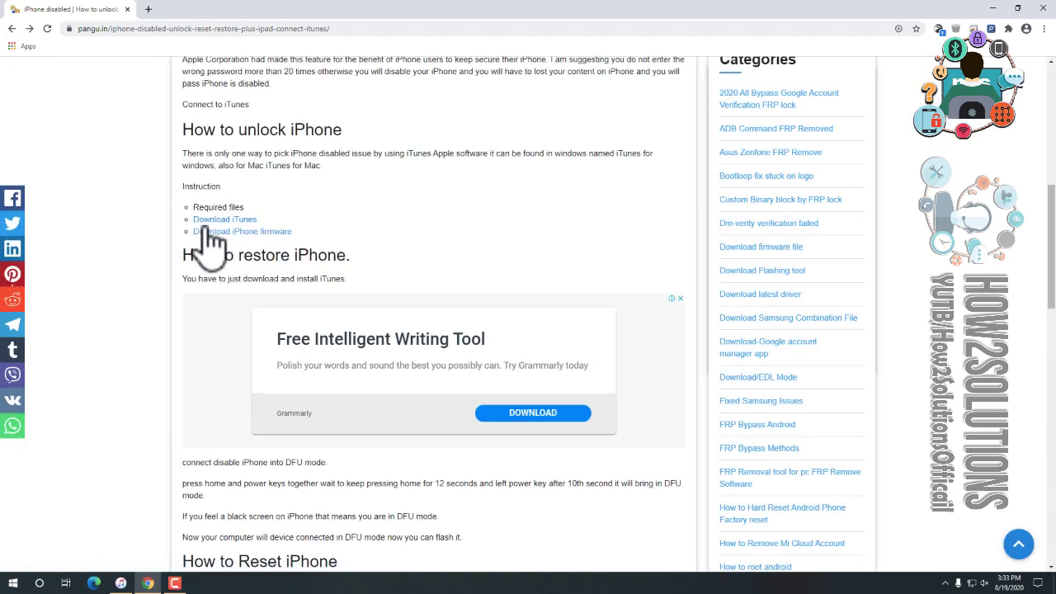
{"action": "left_click", "coordinate": [291, 233]}
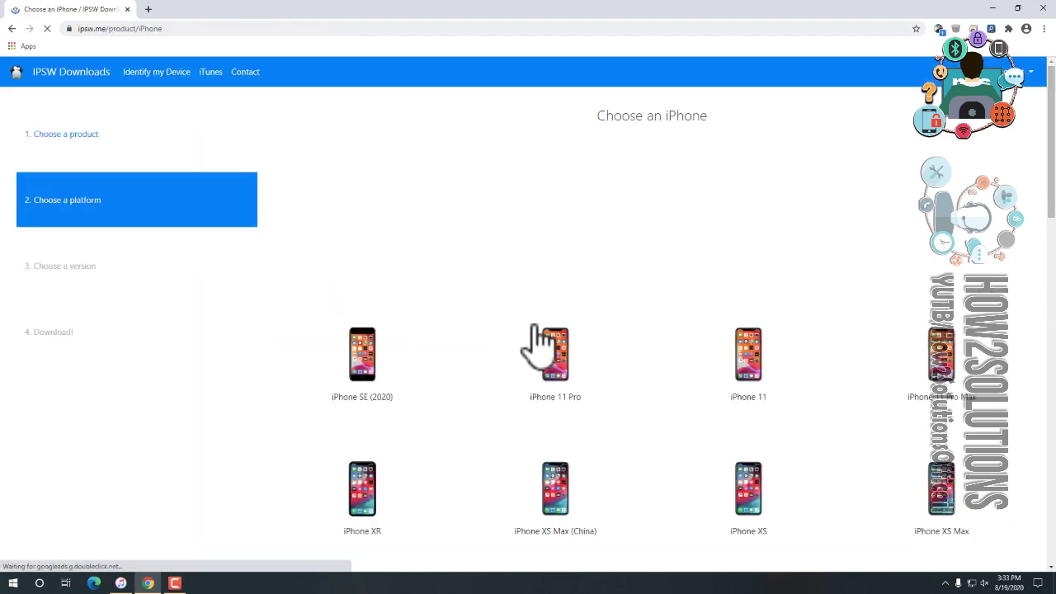
{"action": "scroll", "coordinate": [524, 353], "scroll_direction": "down", "scroll_amount": 12}
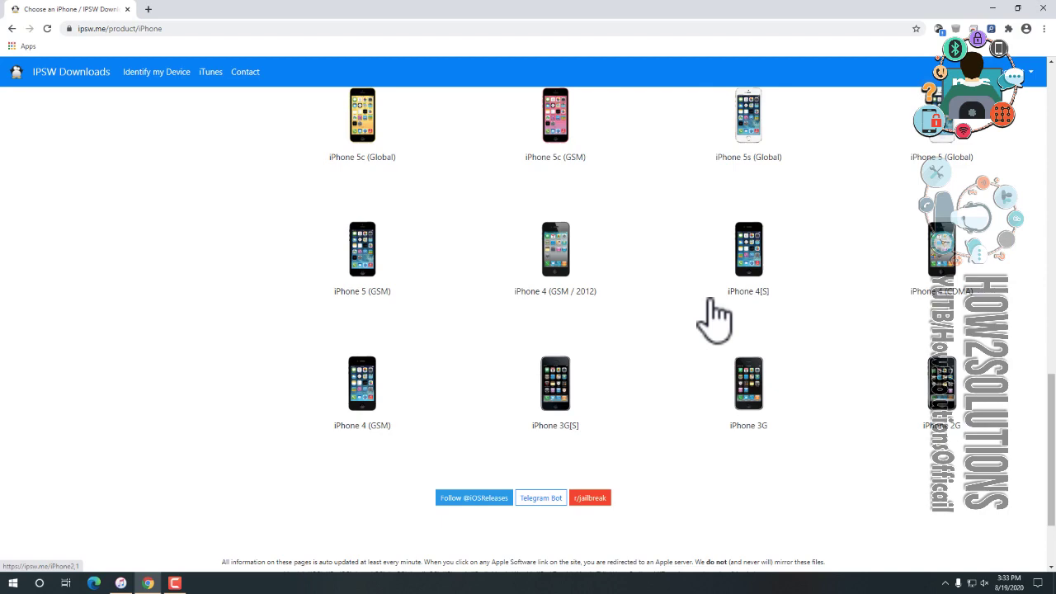
{"action": "scroll", "coordinate": [778, 323], "scroll_direction": "up", "scroll_amount": 3}
{"action": "scroll", "coordinate": [1053, 355], "scroll_direction": "down", "scroll_amount": 1}
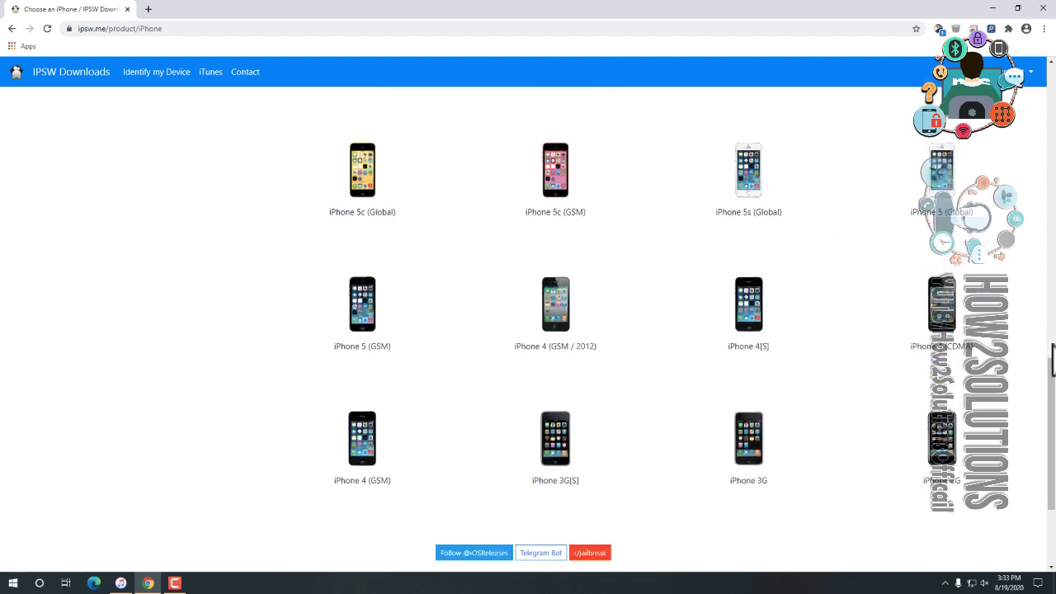
{"action": "left_click_drag", "start_coordinate": [1053, 355], "coordinate": [1054, 217]}
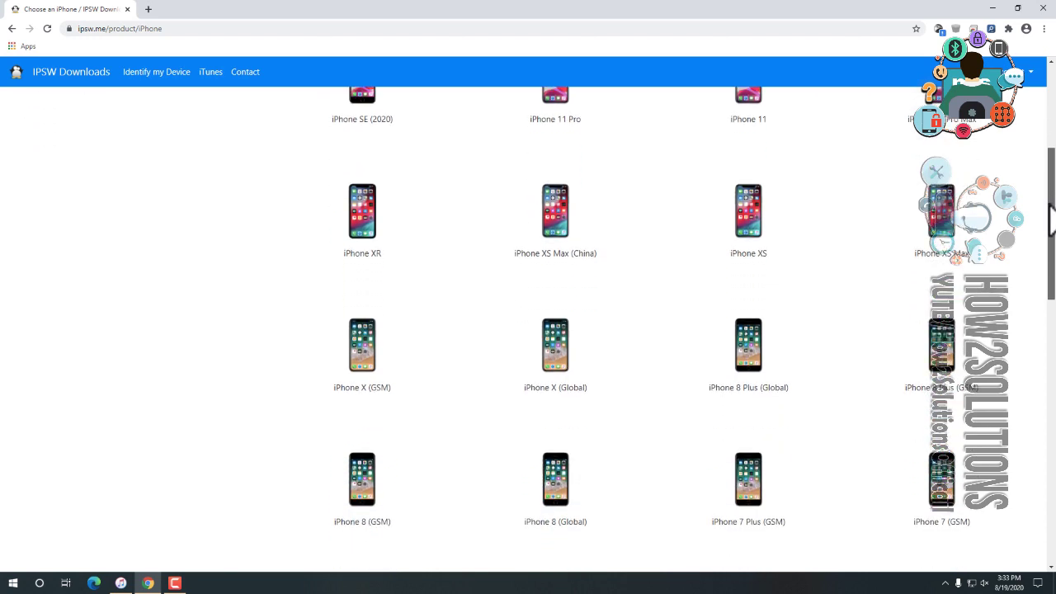
{"action": "left_click", "coordinate": [561, 356]}
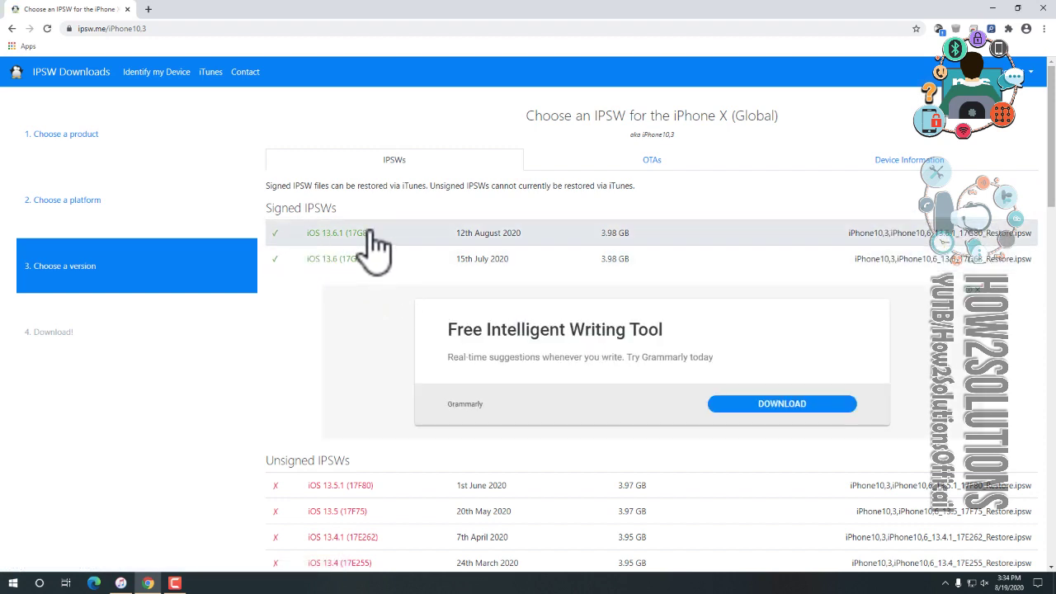
Open the desktop's ipsw folder, snap its window to half the screen, and select the iPhone10,3,iPhone10,6_13.6.1_17G80 restore file.
{"action": "left_click", "coordinate": [994, 6]}
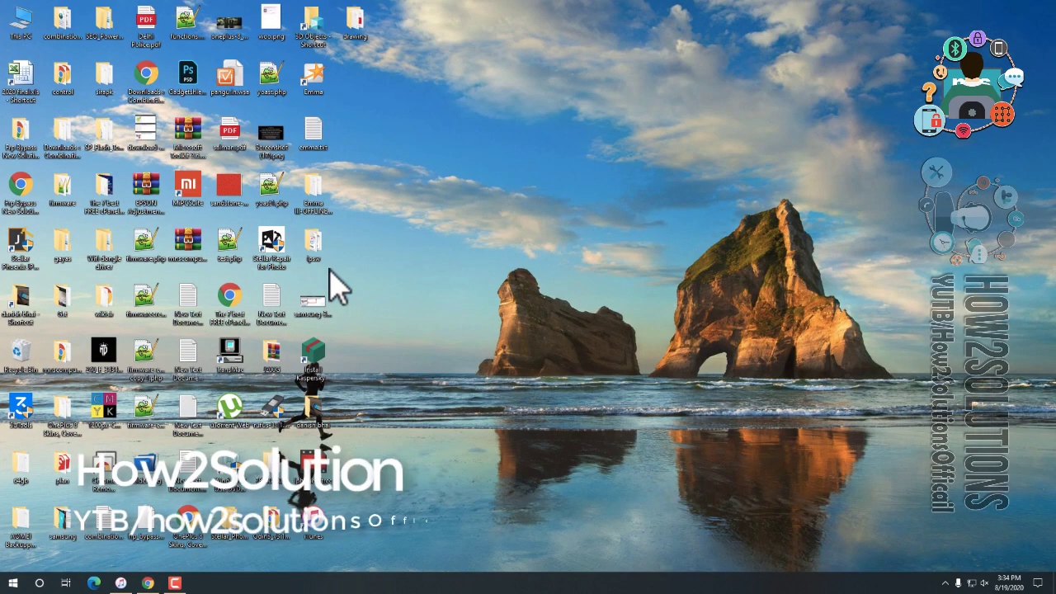
{"action": "double_click", "coordinate": [313, 247]}
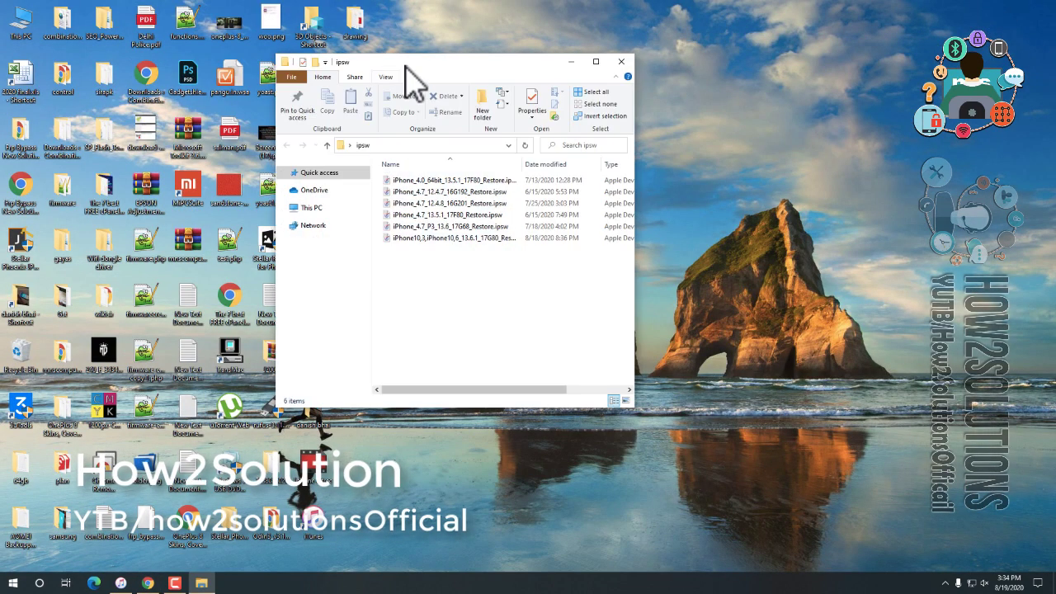
{"action": "left_click_drag", "start_coordinate": [407, 82], "coordinate": [385, 76]}
{"action": "key", "text": "super+Left"}
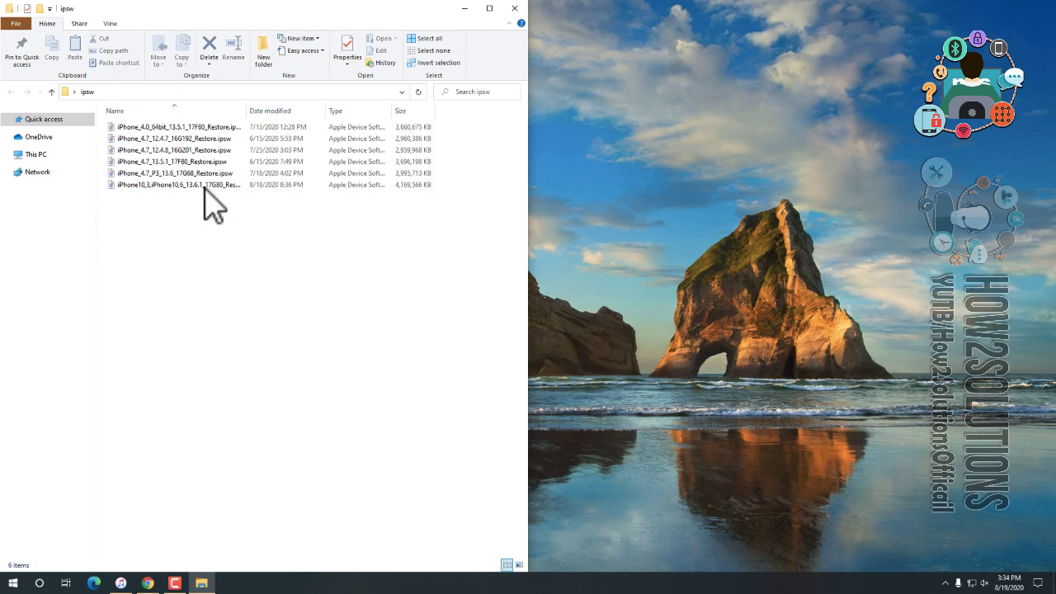
{"action": "left_click", "coordinate": [204, 186]}
Search the computer for "itunes" and launch the iTunes app.
{"action": "key", "text": "super"}
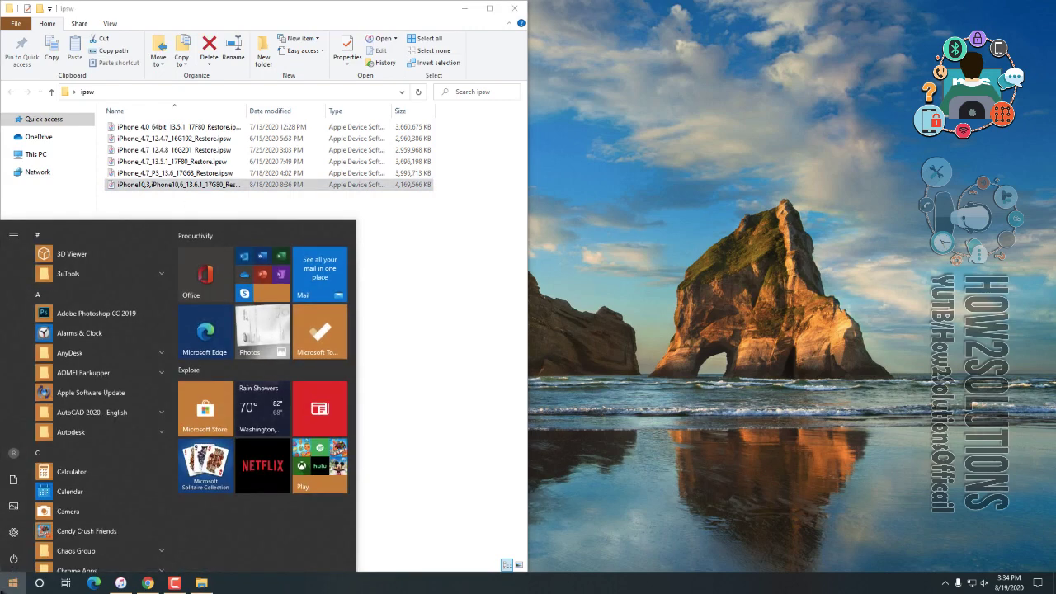
{"action": "type", "text": "itunes"}
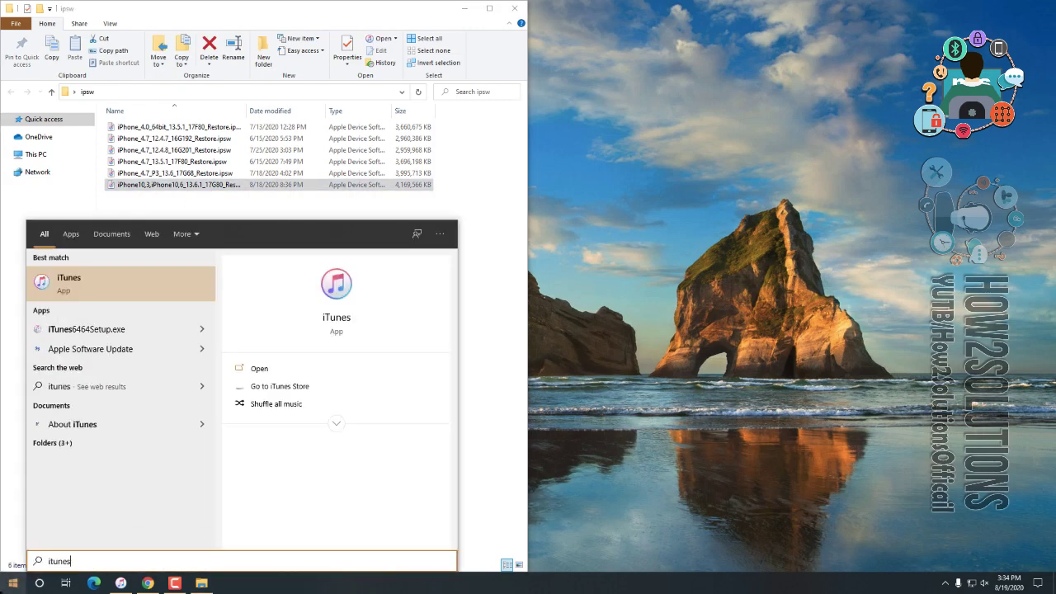
{"action": "left_click", "coordinate": [80, 290]}
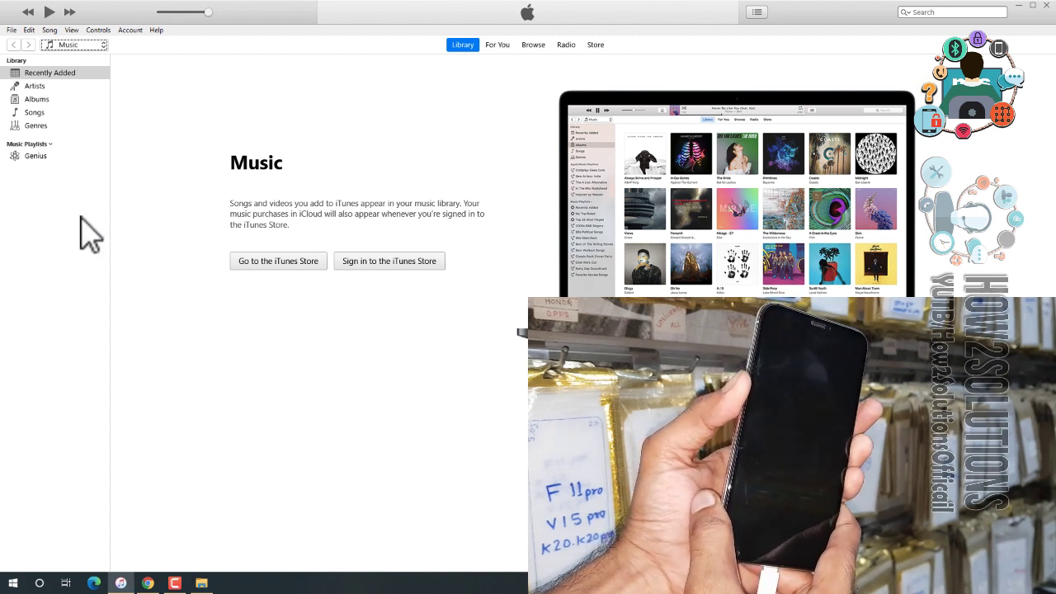
Dismiss the iTunes notice about the connected iPhone in recovery mode.
{"action": "left_click", "coordinate": [174, 583]}
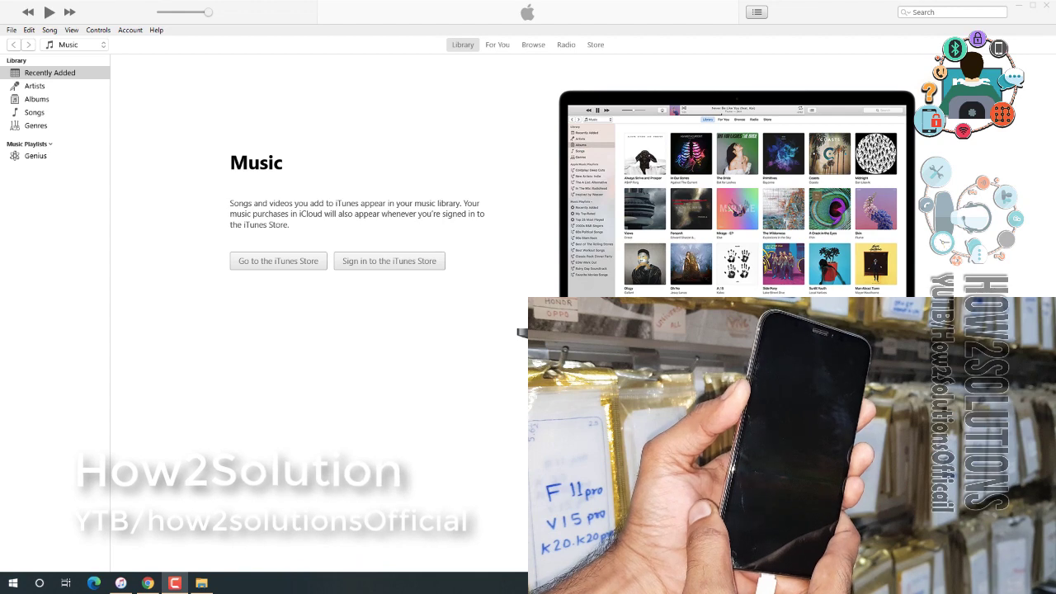
{"action": "left_click", "coordinate": [648, 262]}
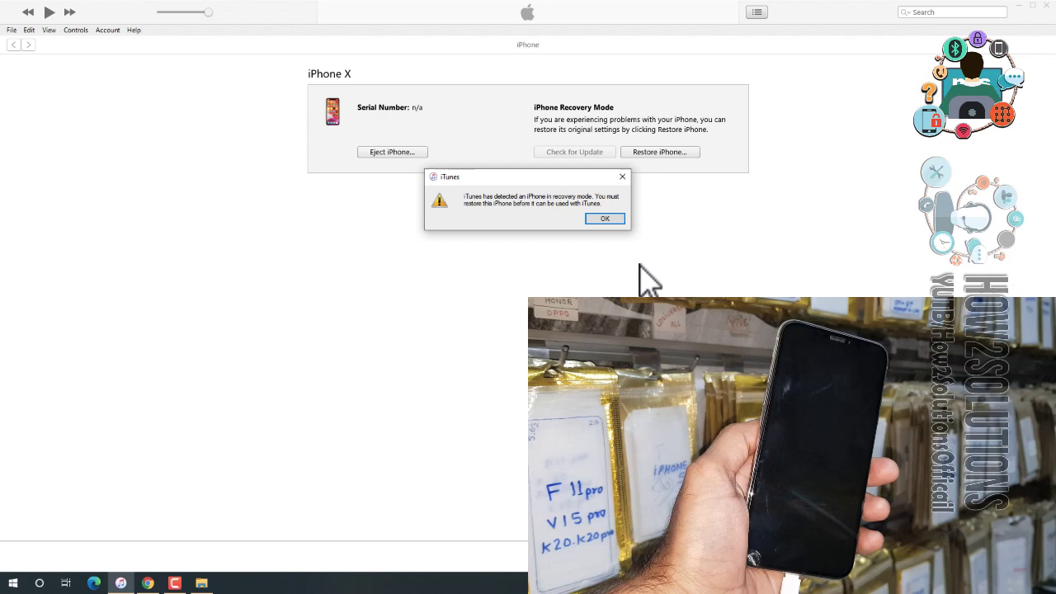
{"action": "left_click", "coordinate": [608, 218]}
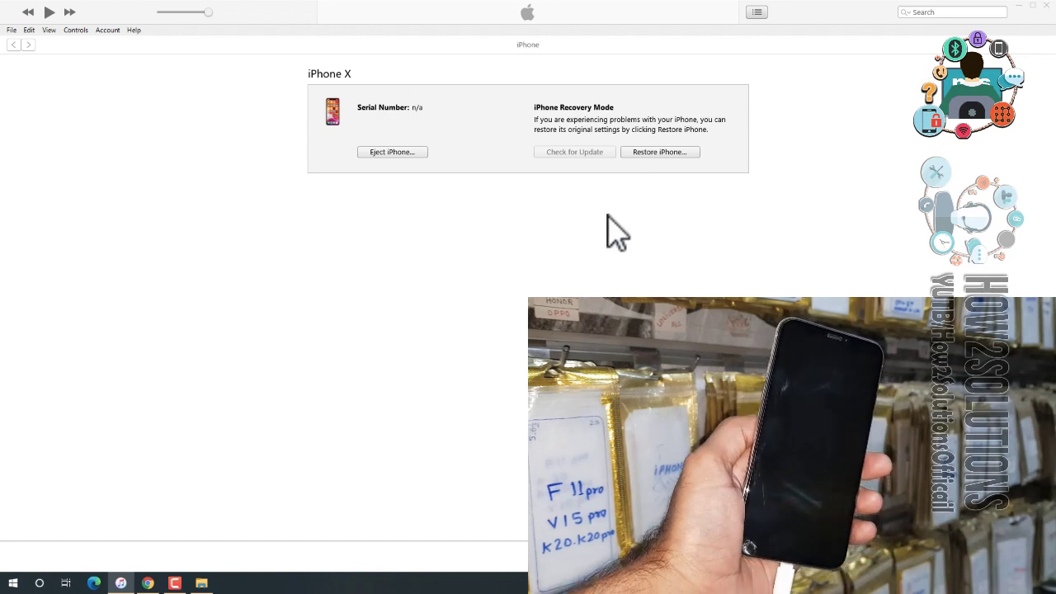
{"action": "left_click", "coordinate": [601, 218]}
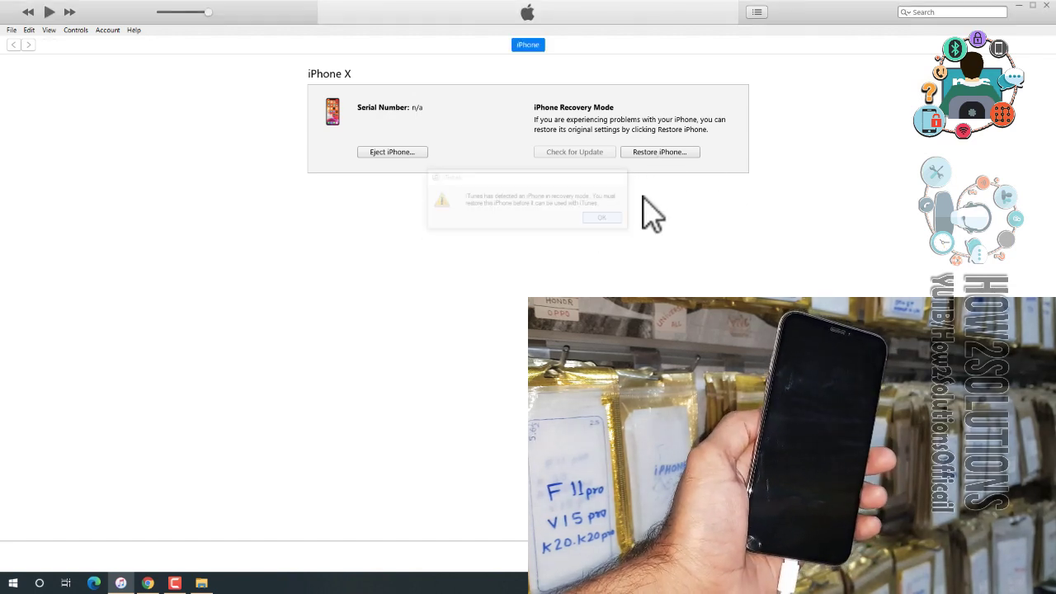
Restore the iPhone X from the local firmware file iPhone10,3,iPhone10,6_13.6.1_17G80_Restore.ipsw and approve the erase.
{"action": "left_click", "coordinate": [667, 155], "text": "shift"}
{"action": "left_click", "coordinate": [537, 234]}
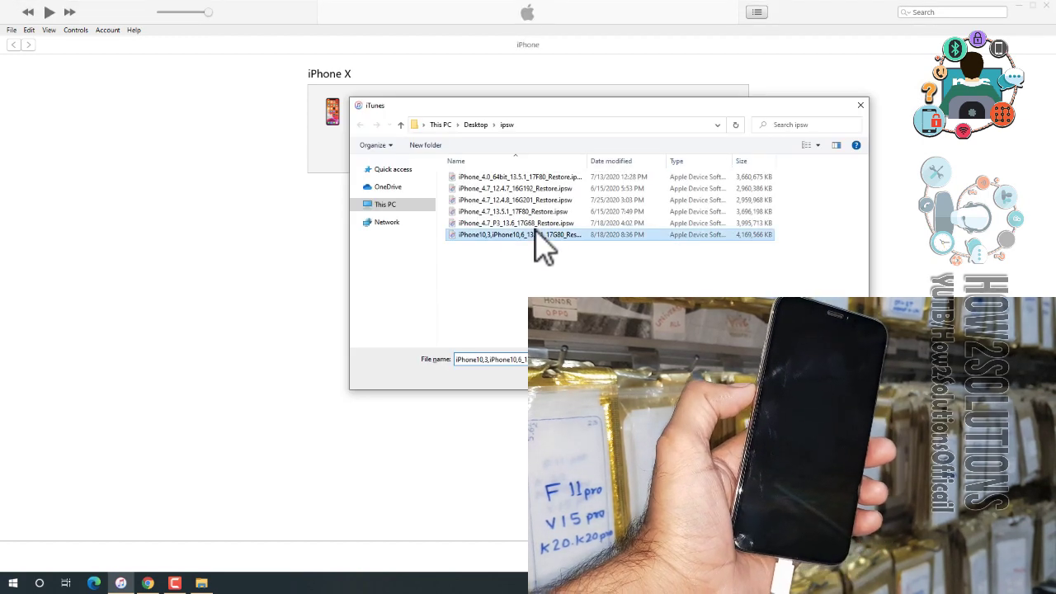
{"action": "left_click_drag", "start_coordinate": [586, 156], "coordinate": [748, 159]}
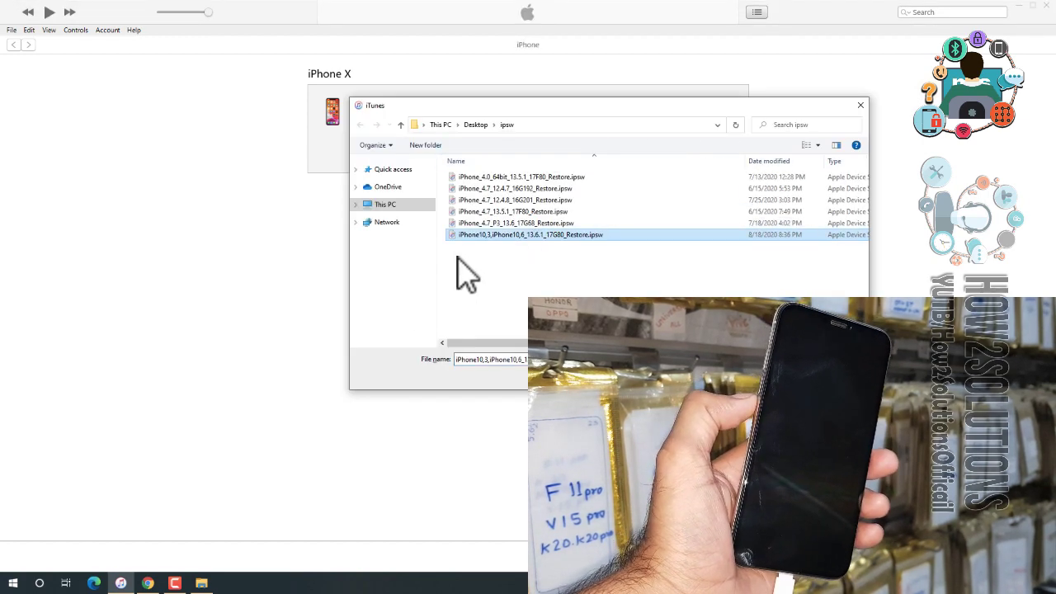
{"action": "key", "text": "Return"}
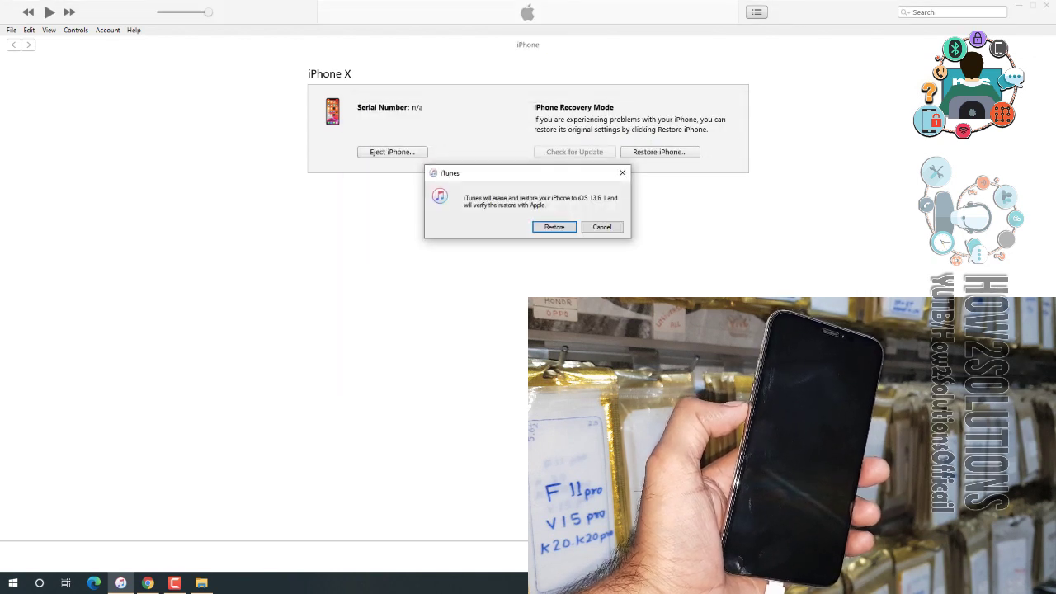
{"action": "left_click", "coordinate": [554, 227]}
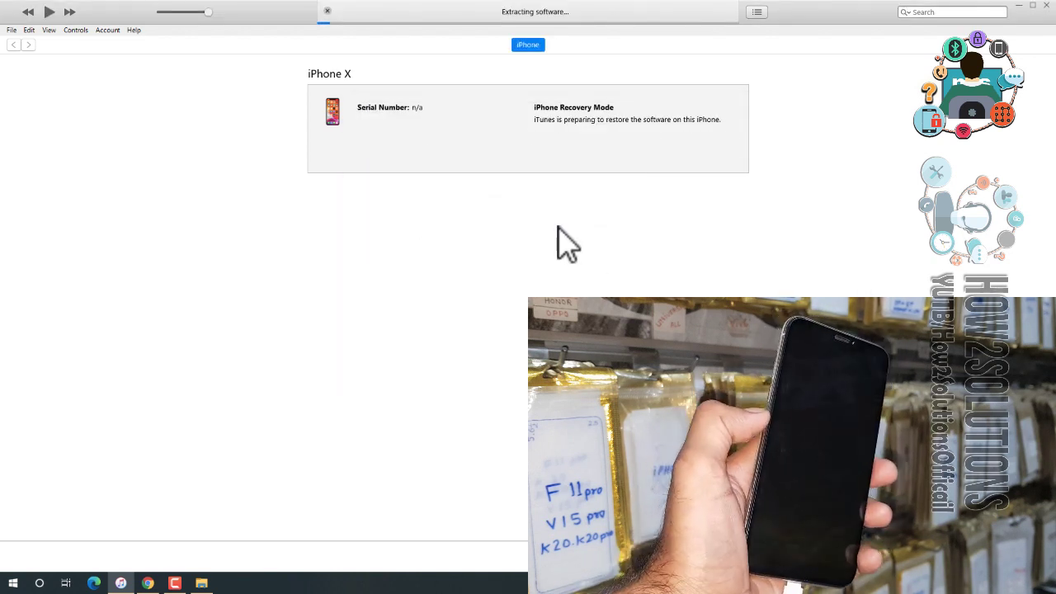